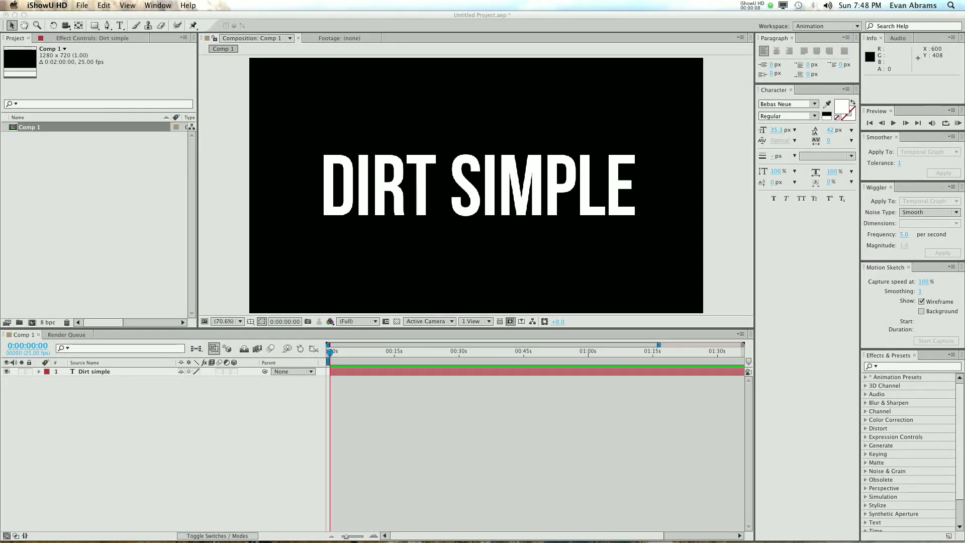
- Show only the Position property (200.3, 444.0) of the Dirt simple text layer
click(107, 370)
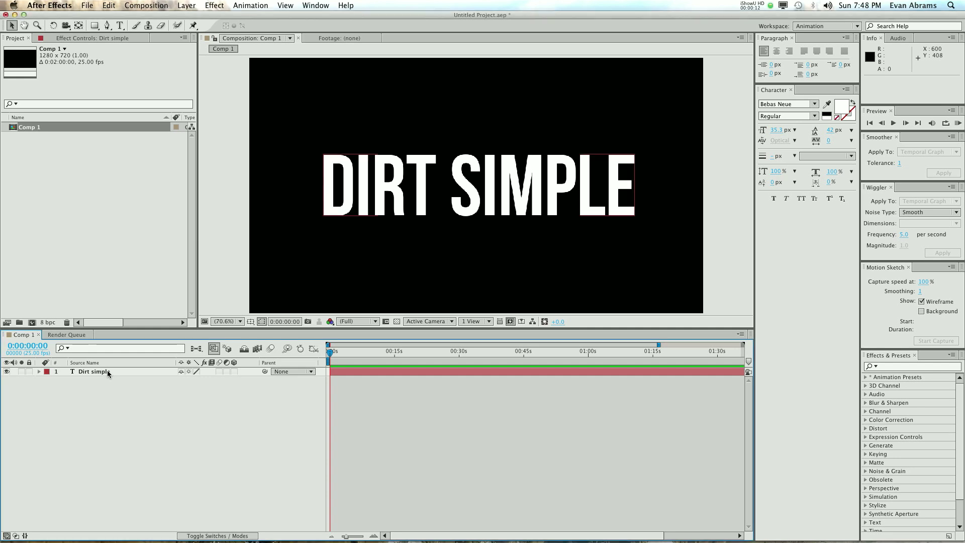
click(102, 372)
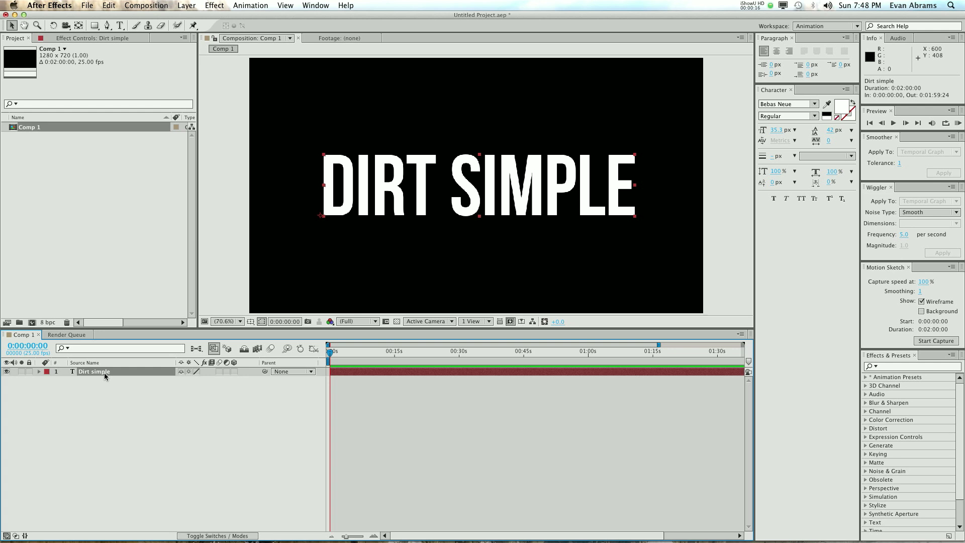
key(p)
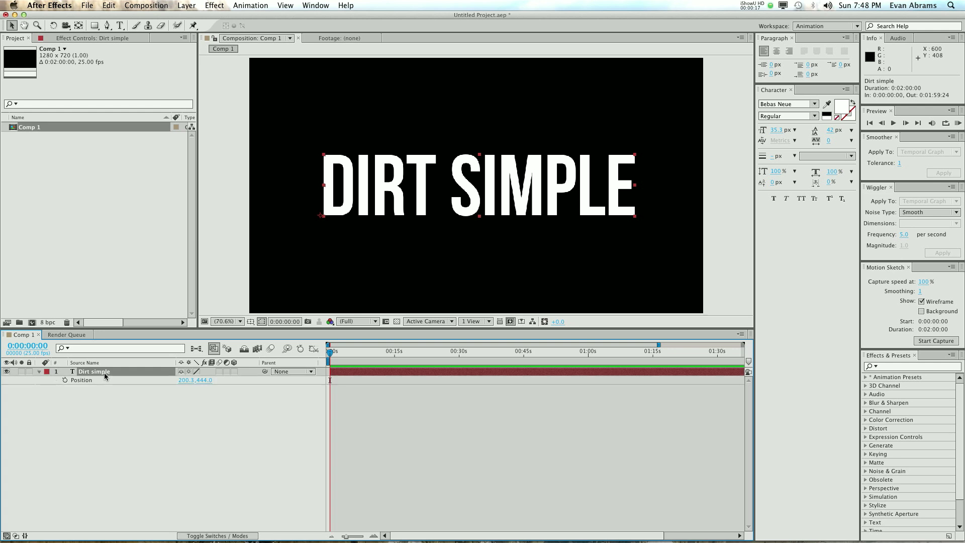
- Add a wiggle() expression to Position and dismiss the missing-arguments error
alt+click(66, 381)
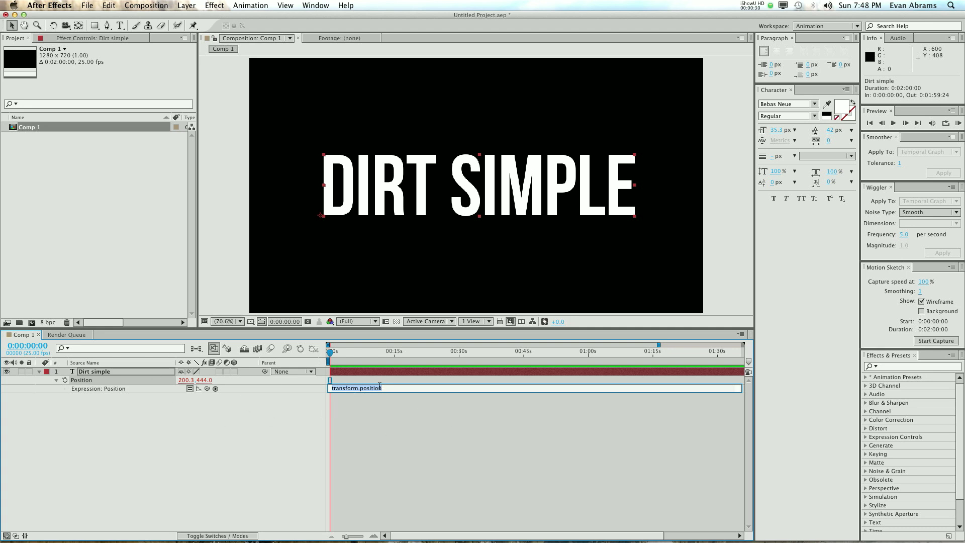
text(wiggle)
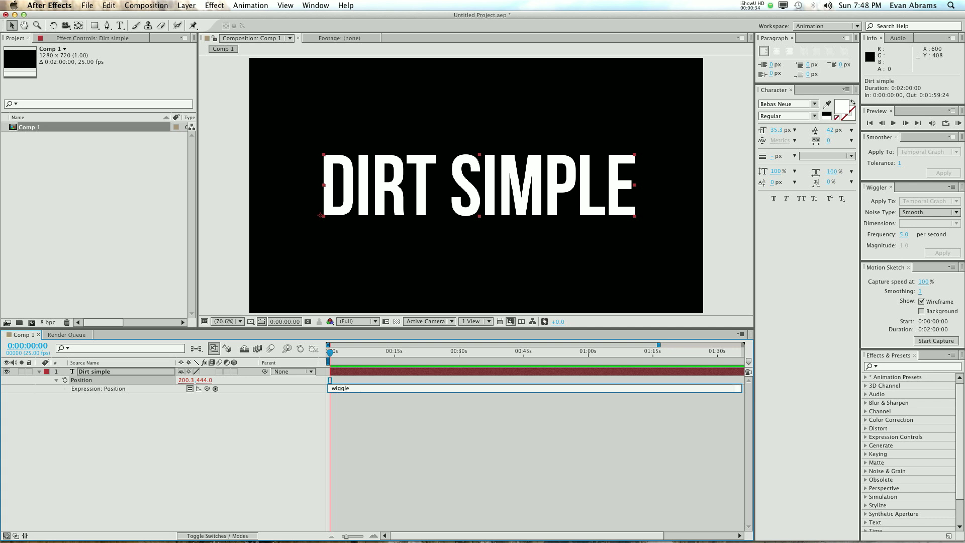
text(())
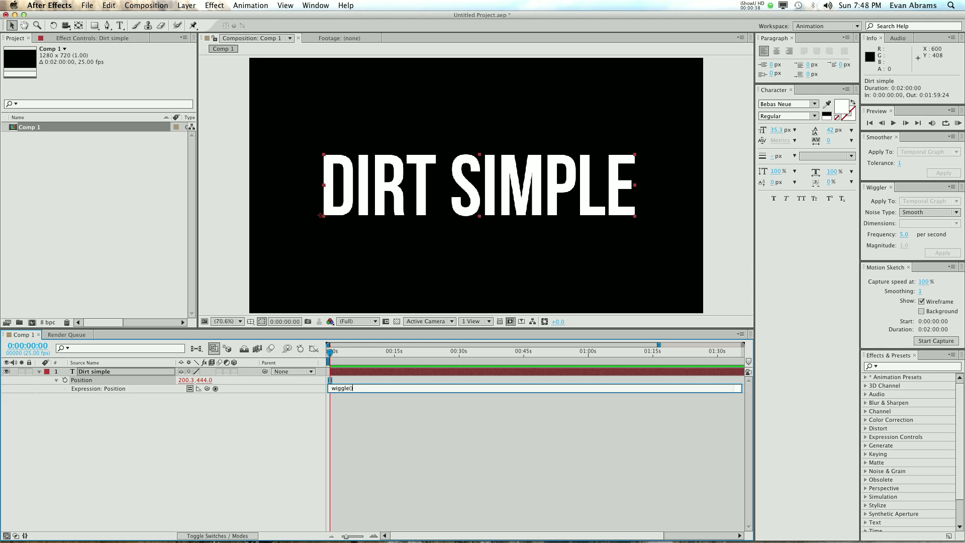
click(345, 401)
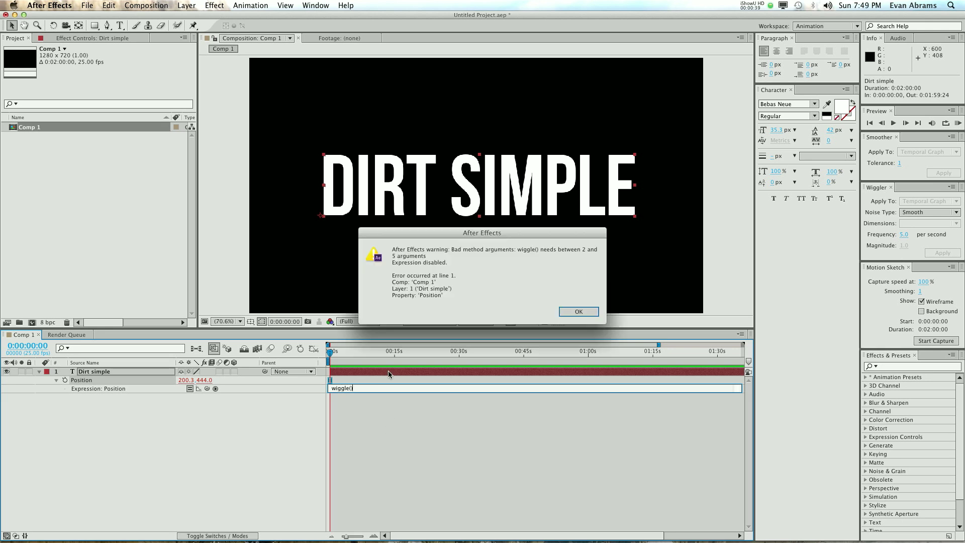
click(563, 313)
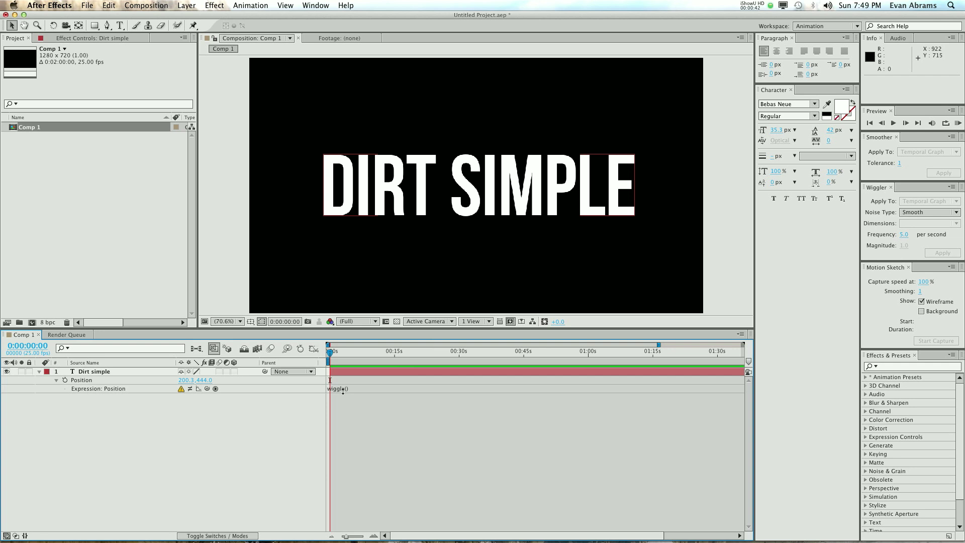
- Enlarge the expression field and edit the expression to wiggle(24,100)
drag(333, 393, 333, 433)
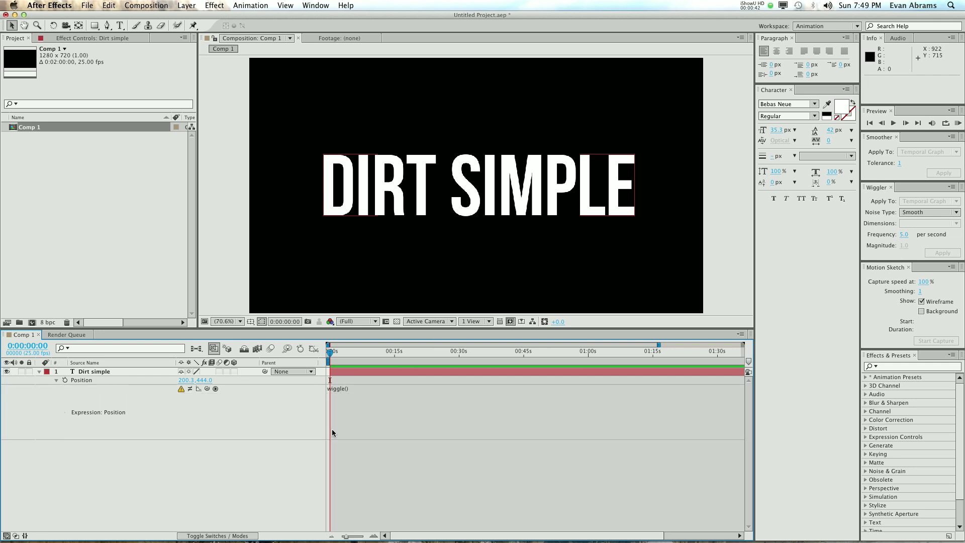
click(349, 392)
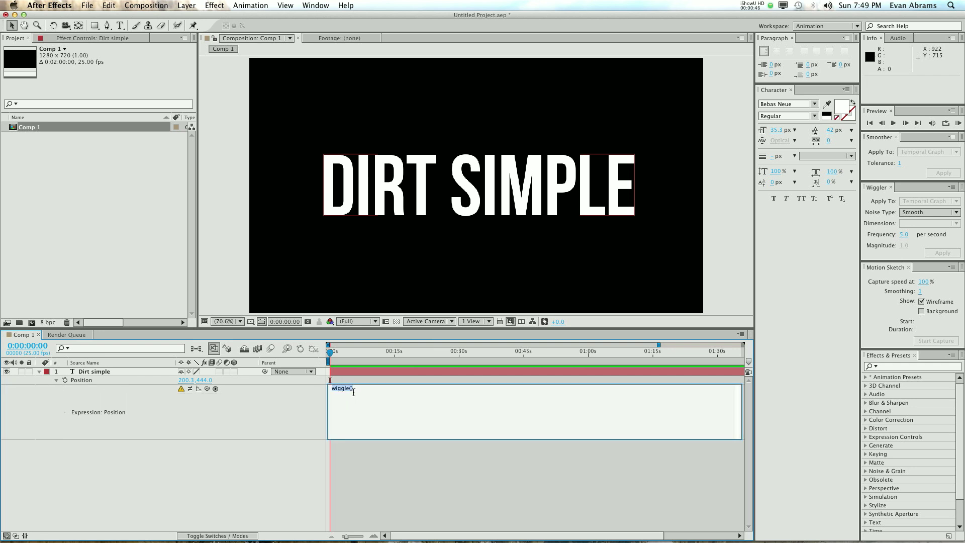
click(351, 390)
text(00)
click(504, 200)
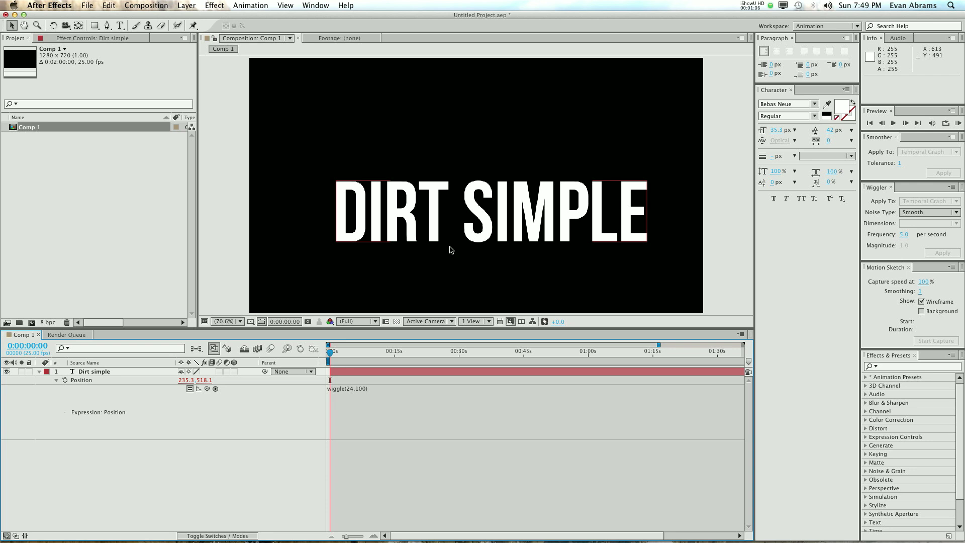
- Add a line break to the wiggle(24,100) expression, recommit it, and reselect its text
click(387, 409)
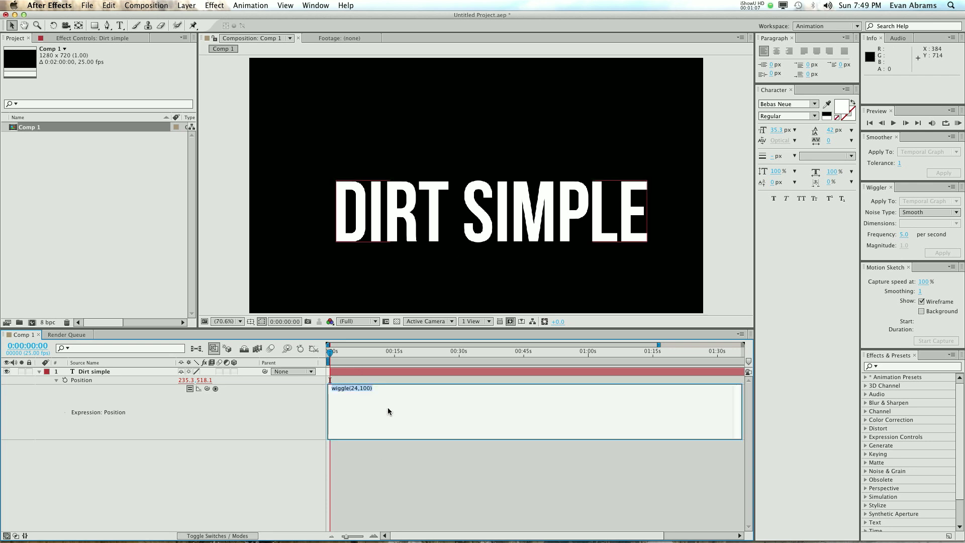
key(Return)
key(Return)
click(401, 384)
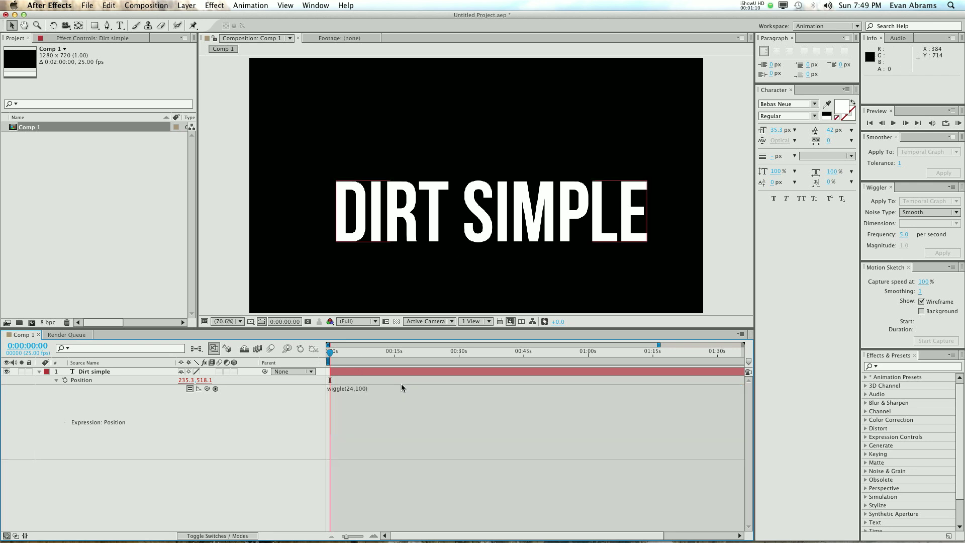
click(344, 388)
- Exit the expression and scrub to 0:00:21:06 to check the wiggling title
key(KP_Enter)
drag(360, 352, 420, 360)
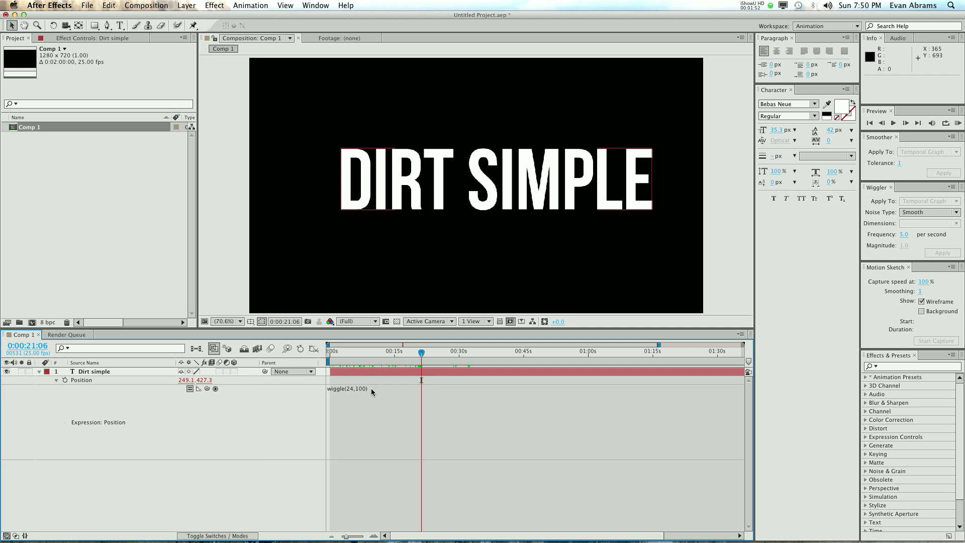
- Place the caret at the 100 amplitude value in the wiggle(24,100) expression, then exit editing
click(363, 390)
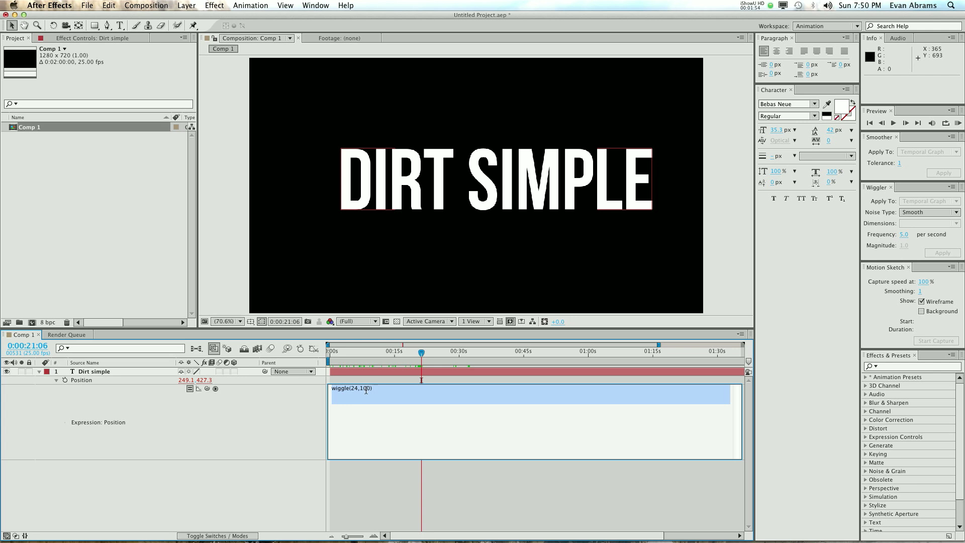
click(366, 390)
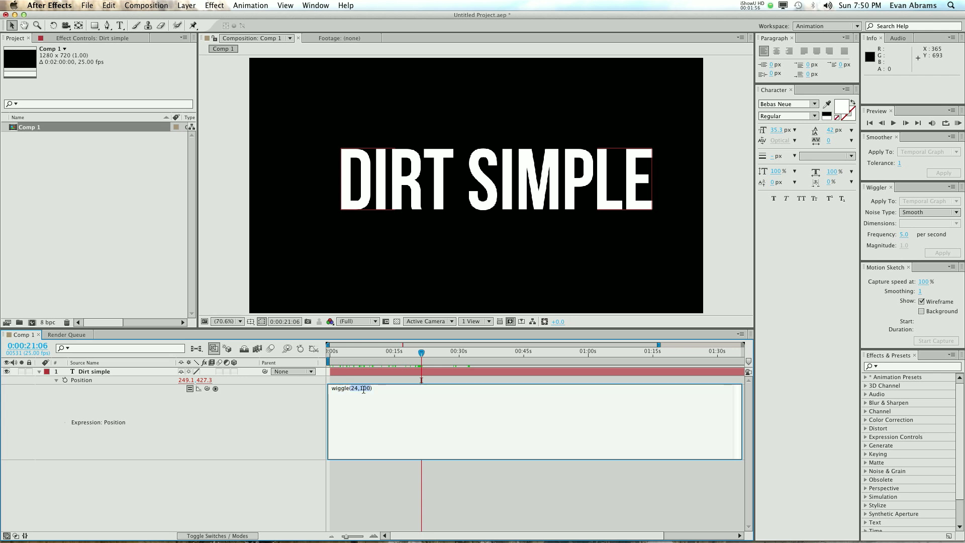
click(361, 388)
click(412, 435)
- Search Effects & Presets for 'slider' and apply Slider Control to the Dirt simple layer
click(887, 366)
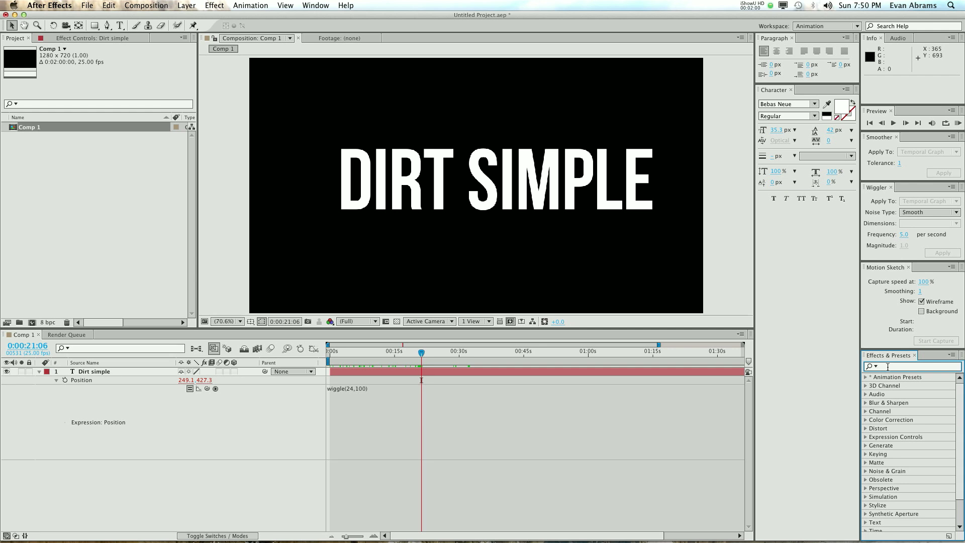
text(sldier)
double_click(903, 369)
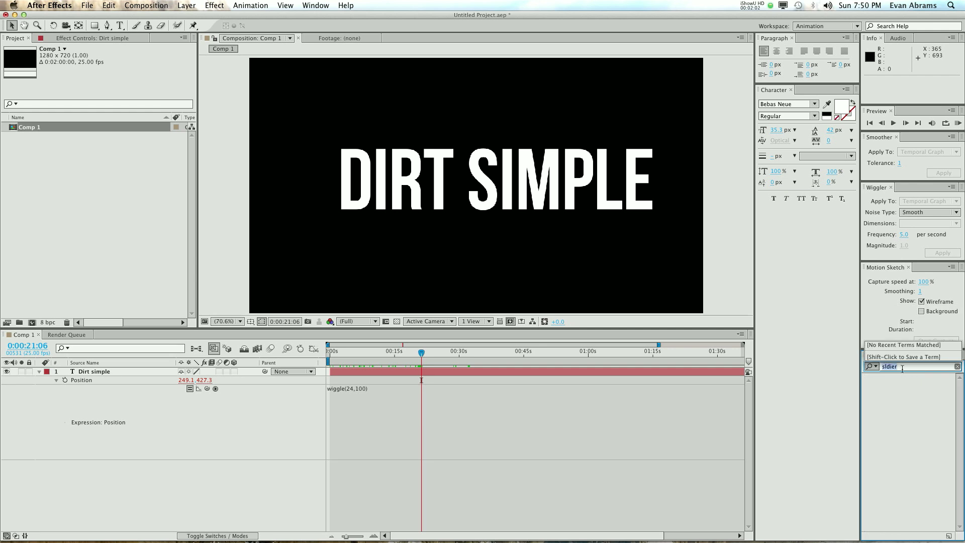
text(slider)
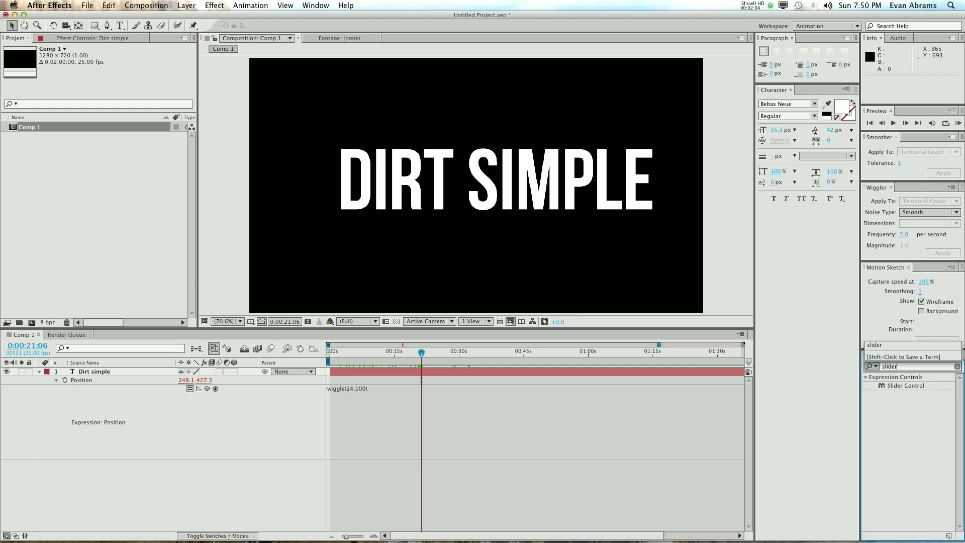
drag(921, 389, 358, 373)
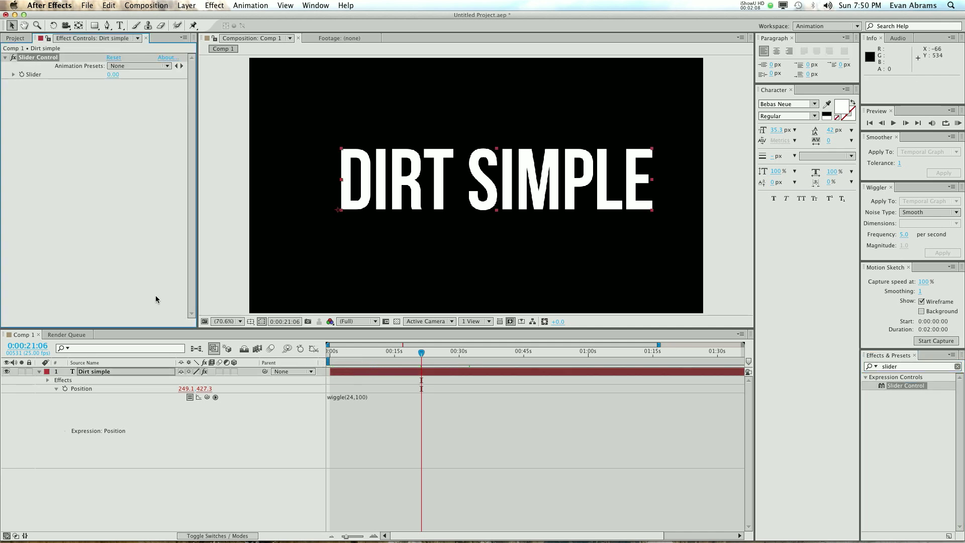
- Replace the 100 amplitude with a pick-whip link: wiggle(24,effect("Slider Control")("Slider"))
click(357, 400)
click(364, 398)
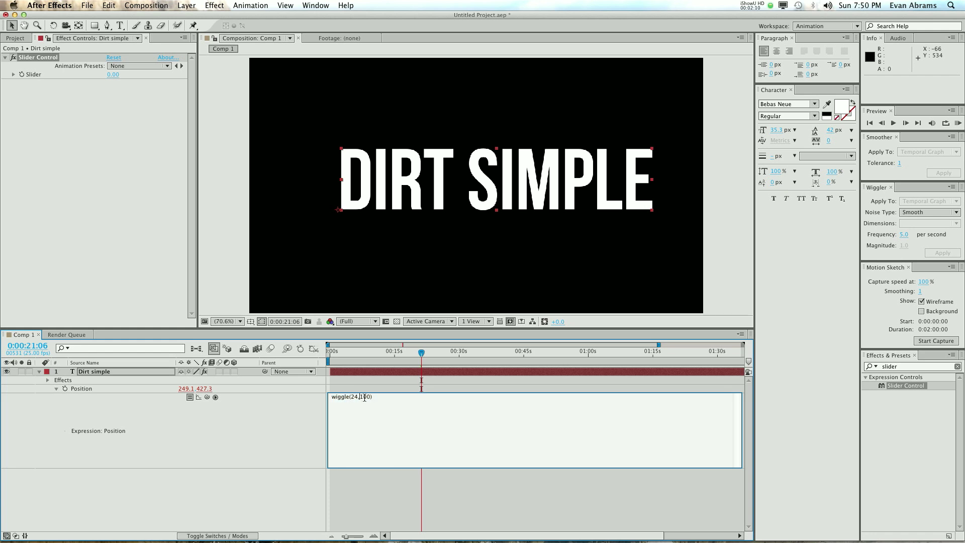
double_click(367, 398)
drag(206, 399, 40, 76)
click(403, 491)
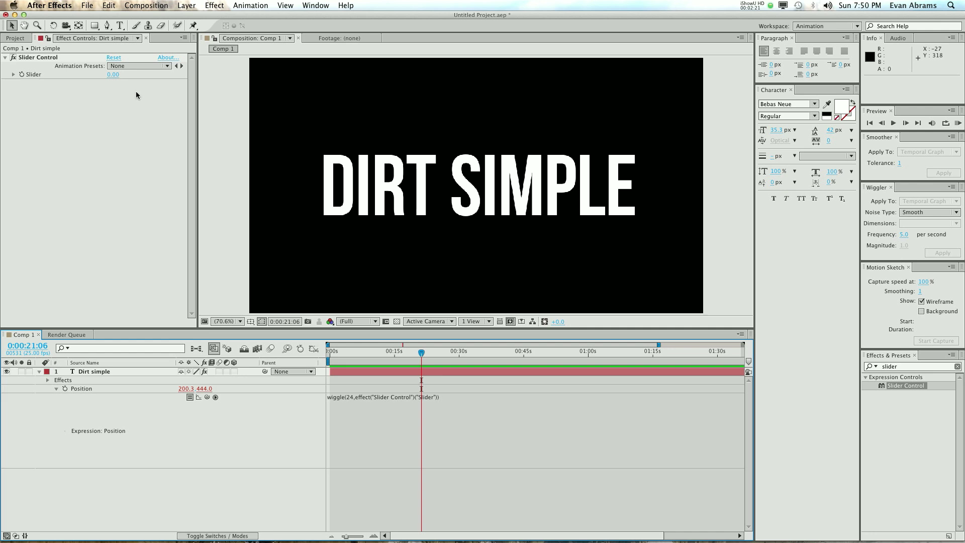
- Keyframe the Slider at 0 around 14 seconds, then at 100 a few frames later
click(394, 355)
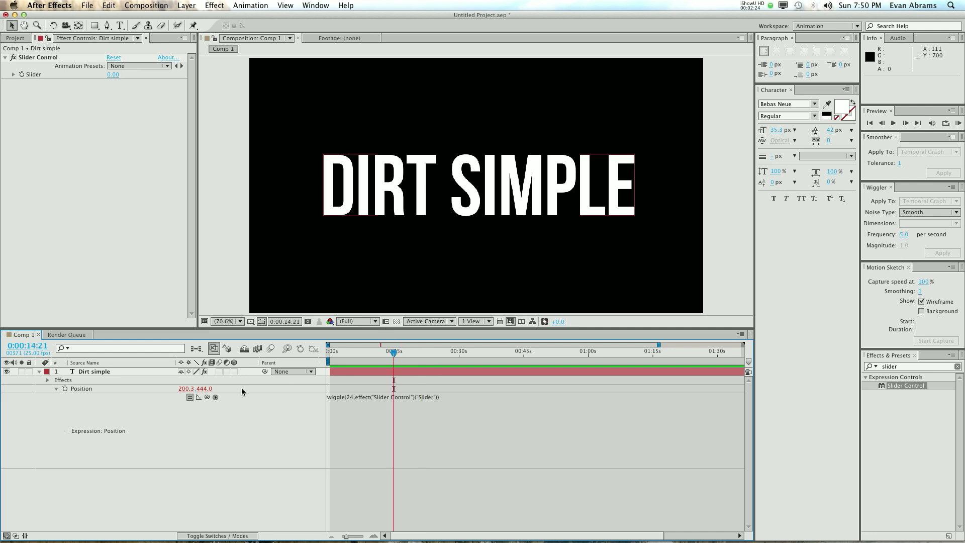
click(23, 74)
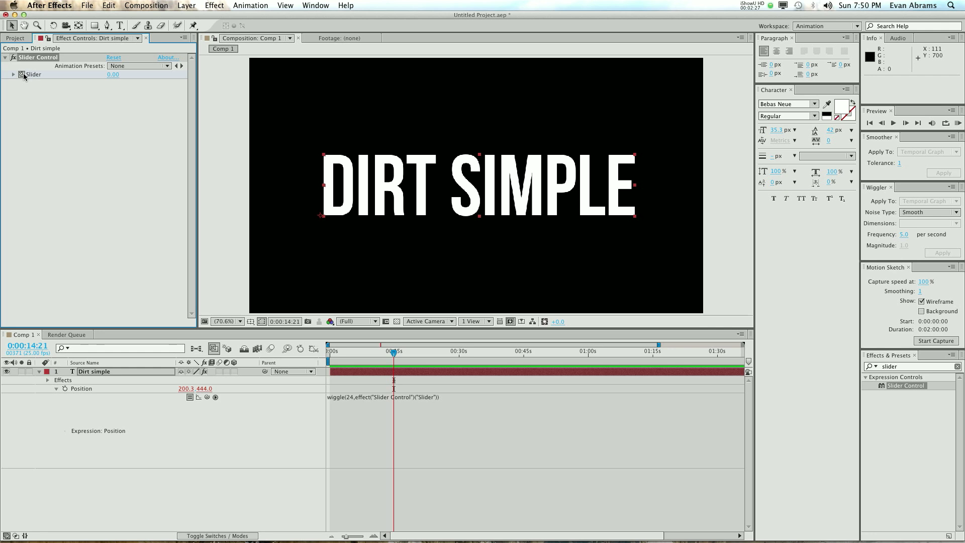
key(space)
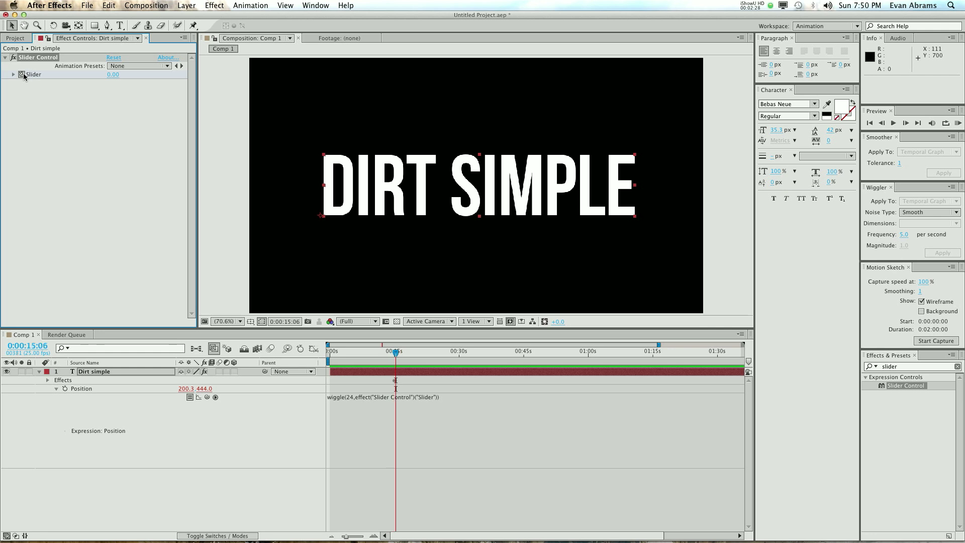
click(123, 77)
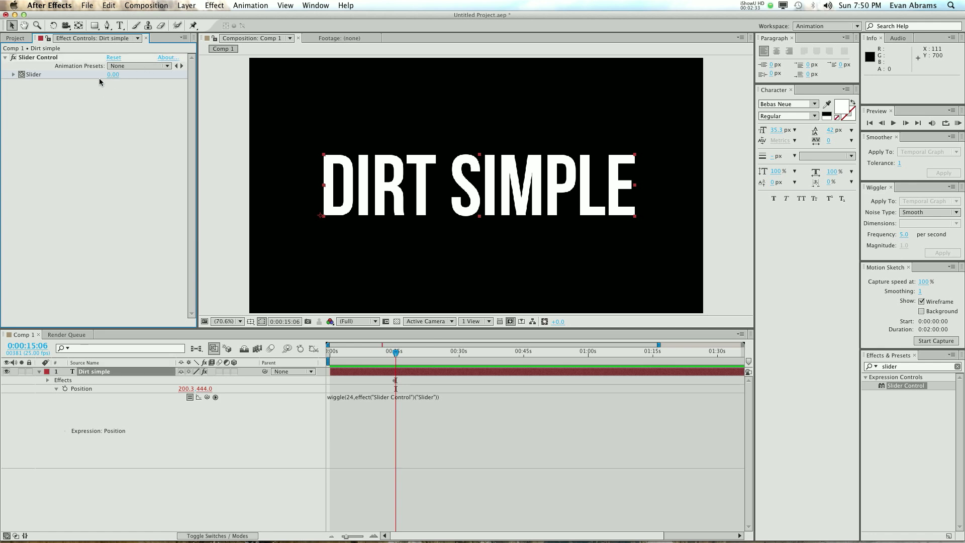
click(115, 76)
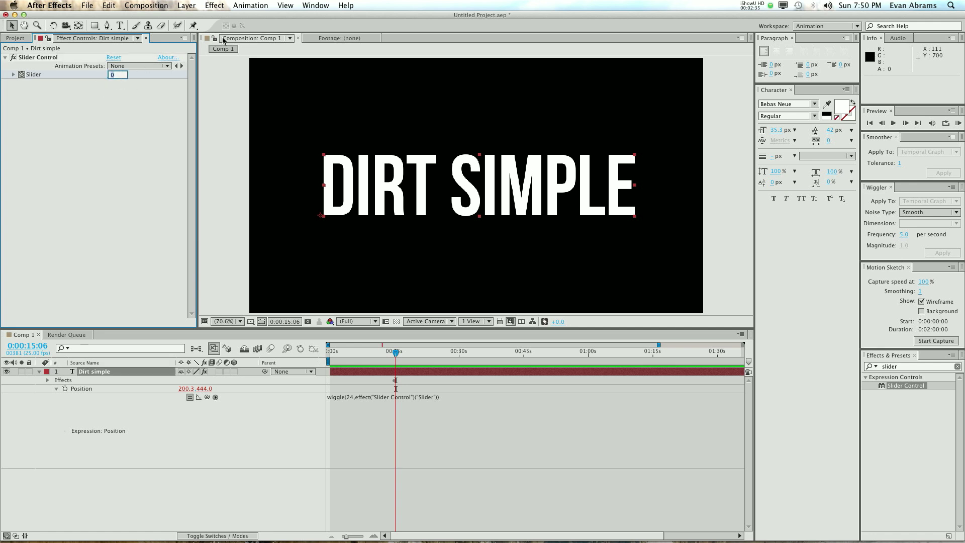
text(100)
key(Return)
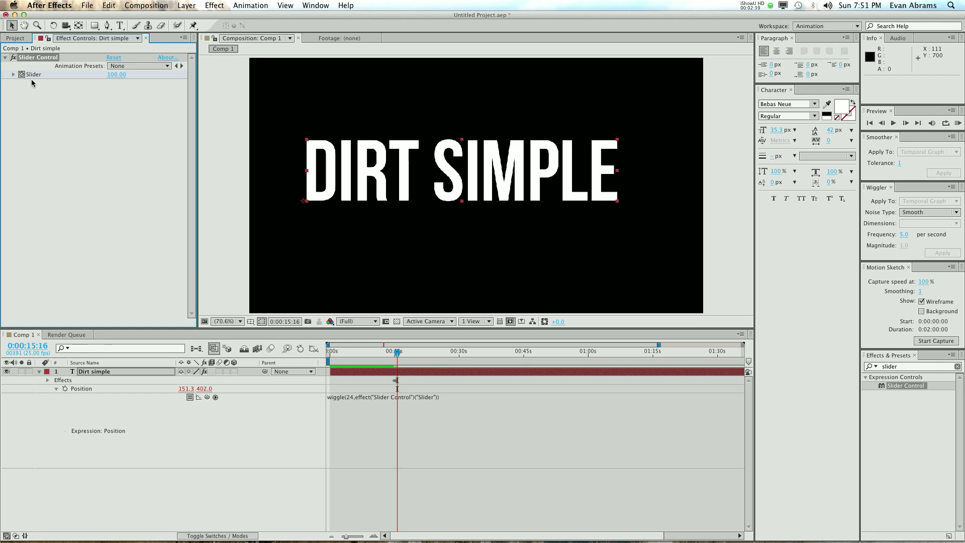
- Key the Slider back to 0, reveal its keyframes, and check the wiggle at 0:00:15:03
click(118, 75)
text(0)
key(Return)
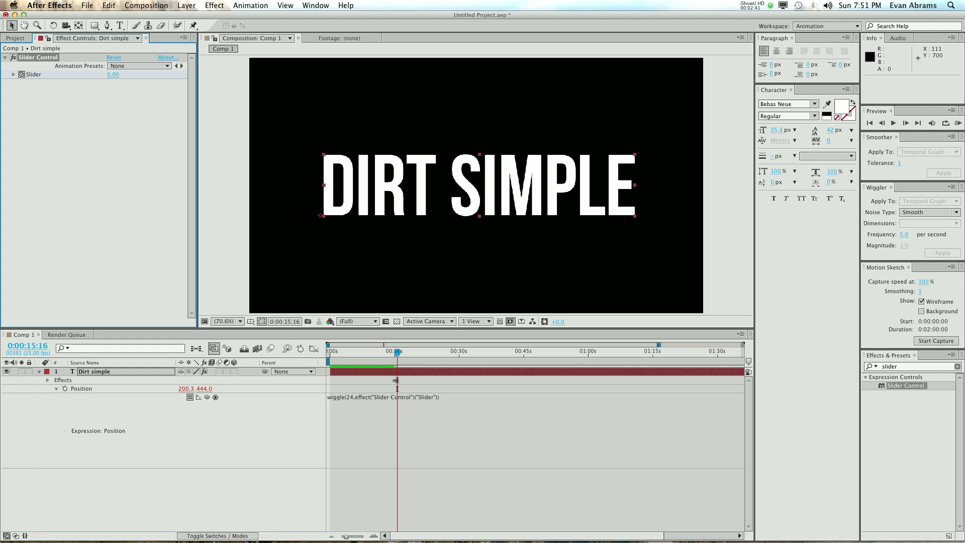
click(373, 535)
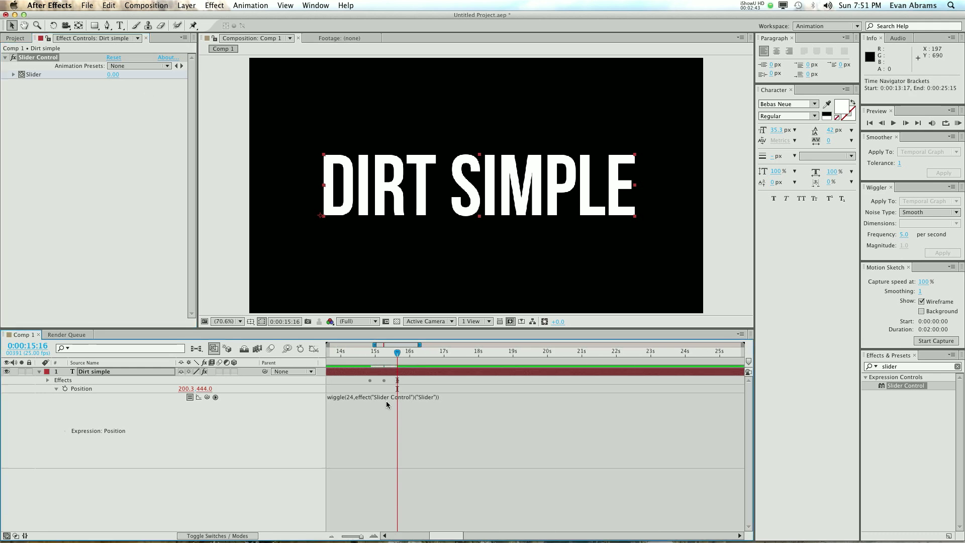
key(u)
mouse_move(376, 370)
mouse_down()
mouse_move(366, 365)
mouse_move(380, 364)
mouse_up()
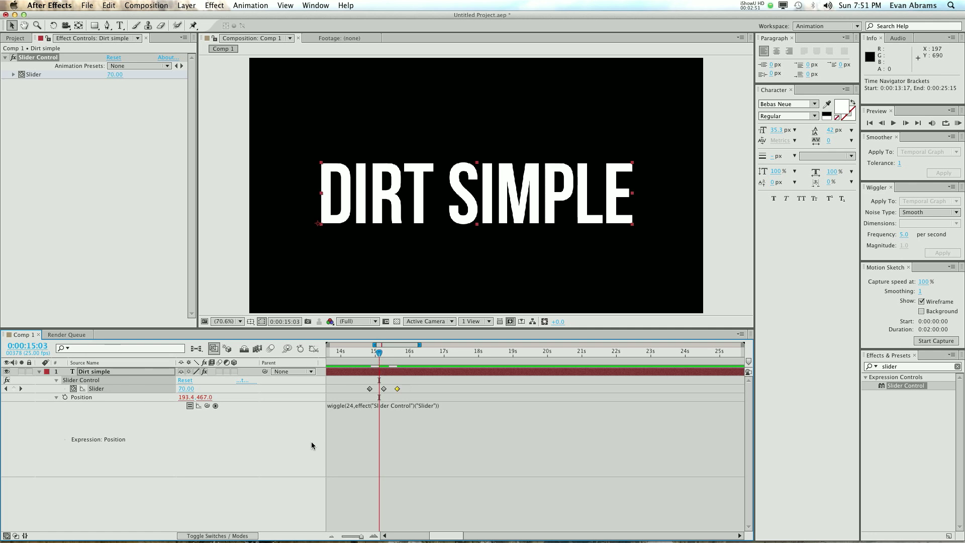
click(272, 491)
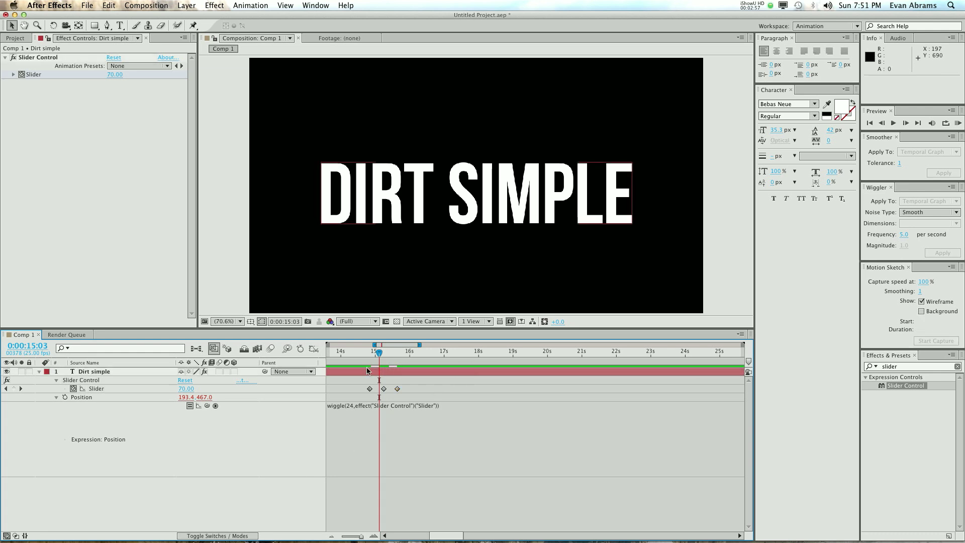
drag(379, 352, 320, 355)
key(h)
key(space)
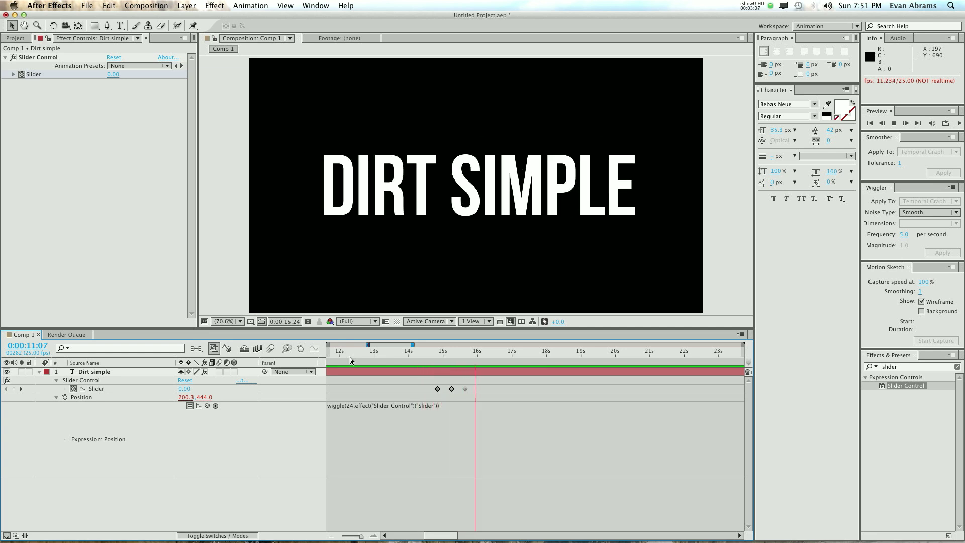
key(space)
drag(425, 354, 466, 371)
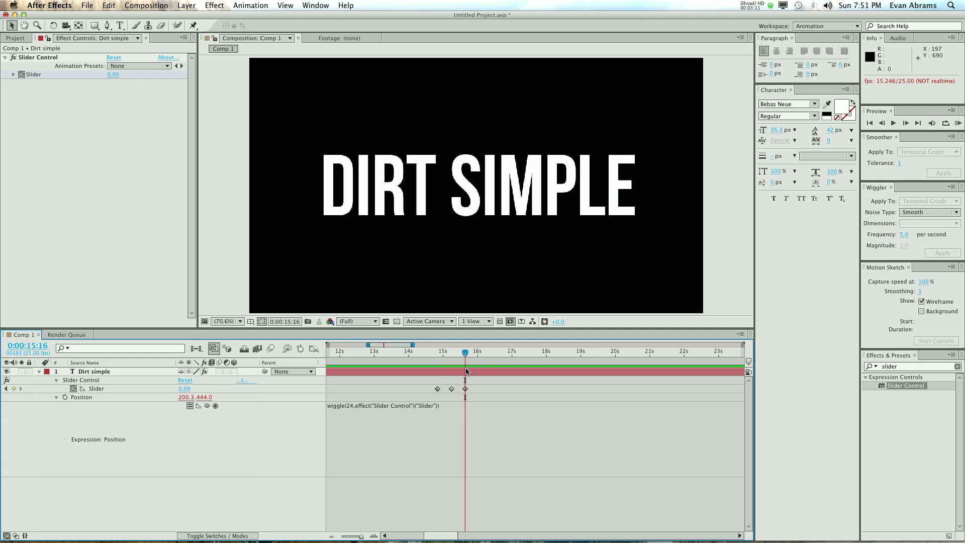